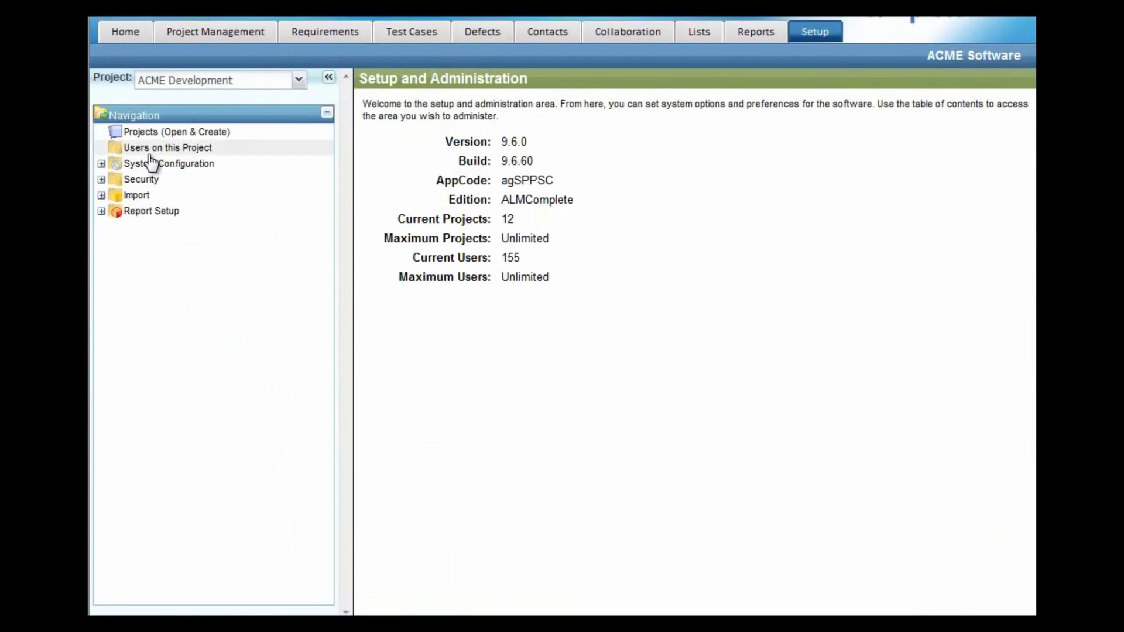
Step: Show the list of the project's security groups from the Security section
click(103, 181)
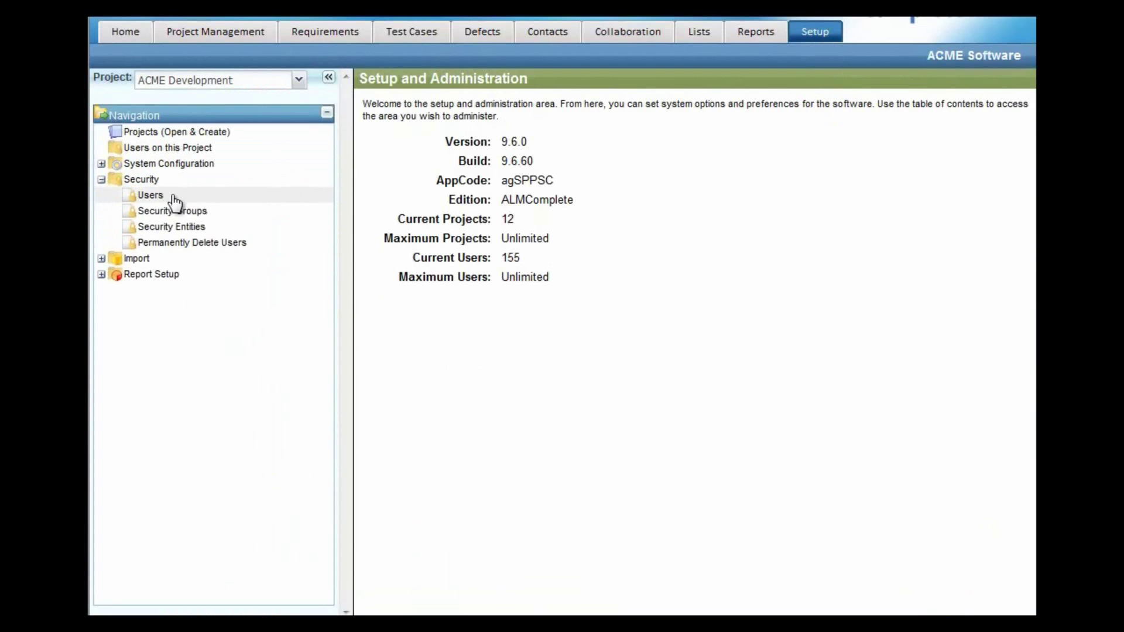
click(172, 211)
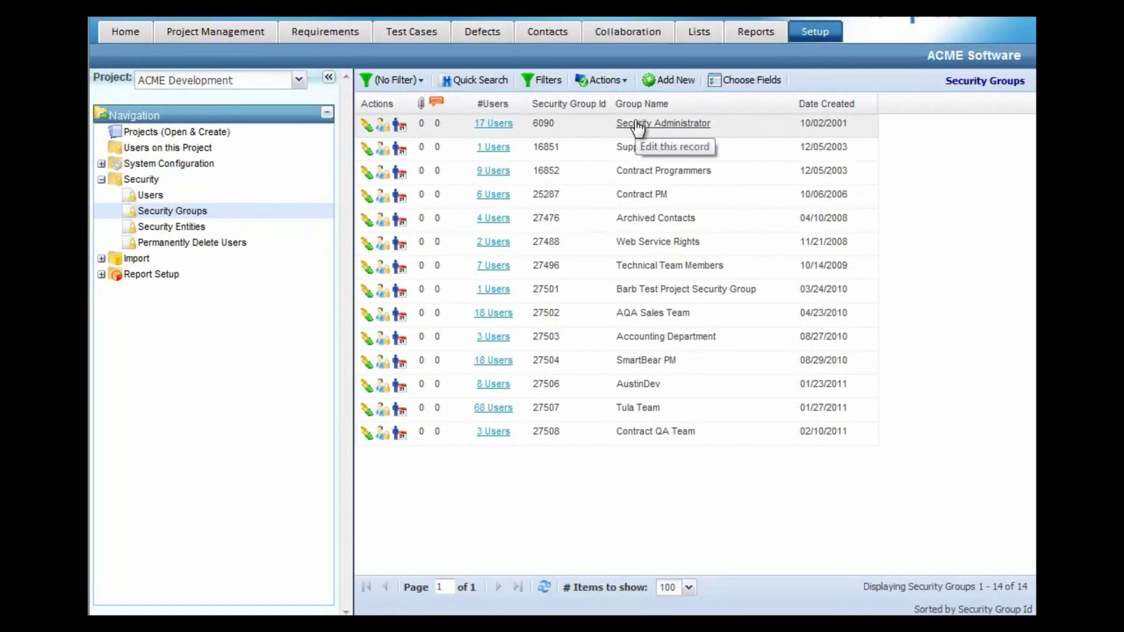
Step: Check Security Administrator's rights include Manage Active Directory Authentication, then expand System Configuration
click(384, 126)
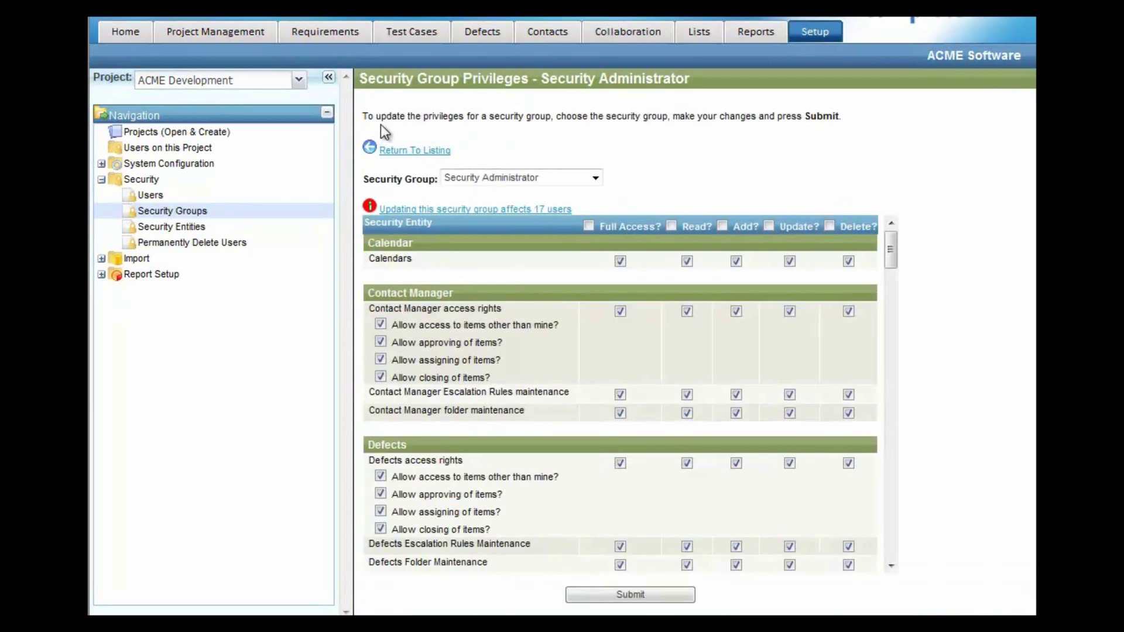
drag(889, 245, 882, 518)
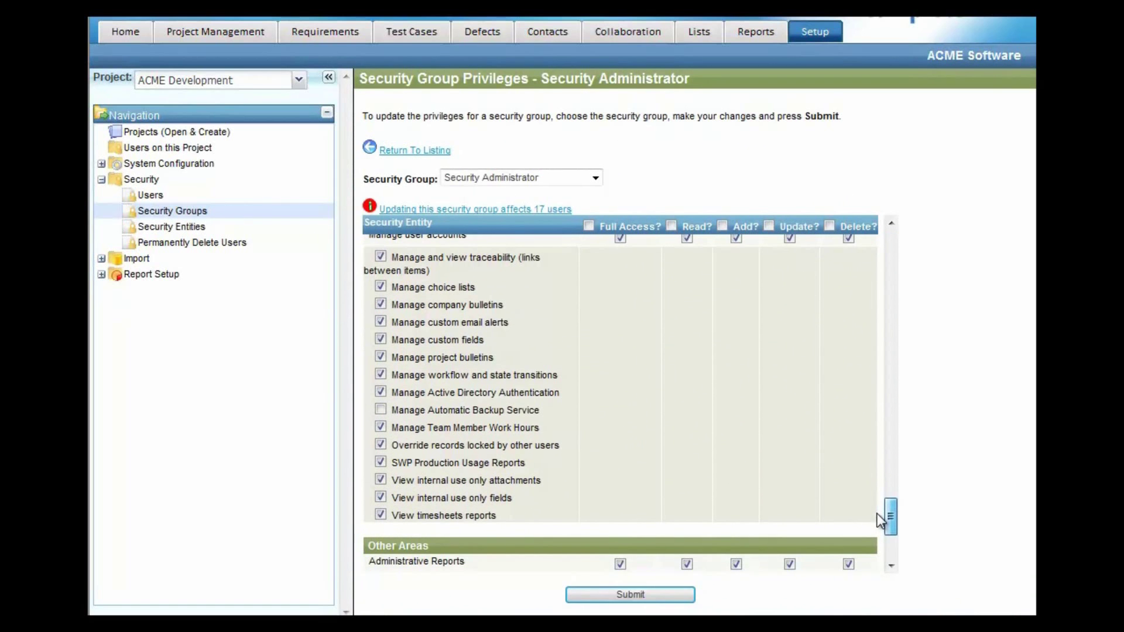
drag(406, 393, 527, 397)
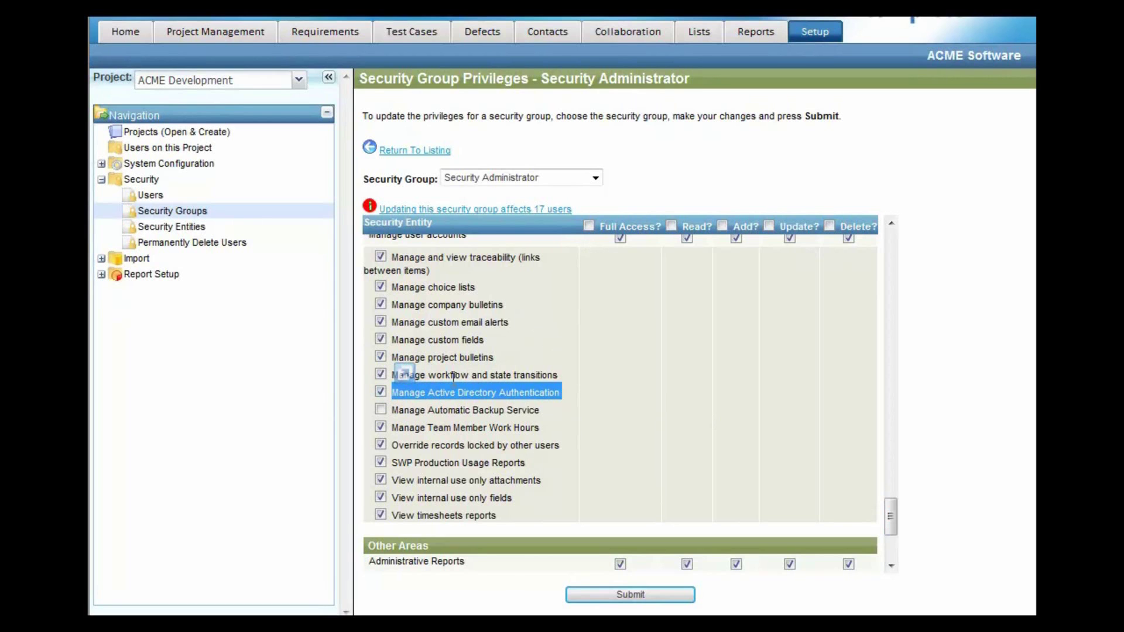
click(101, 163)
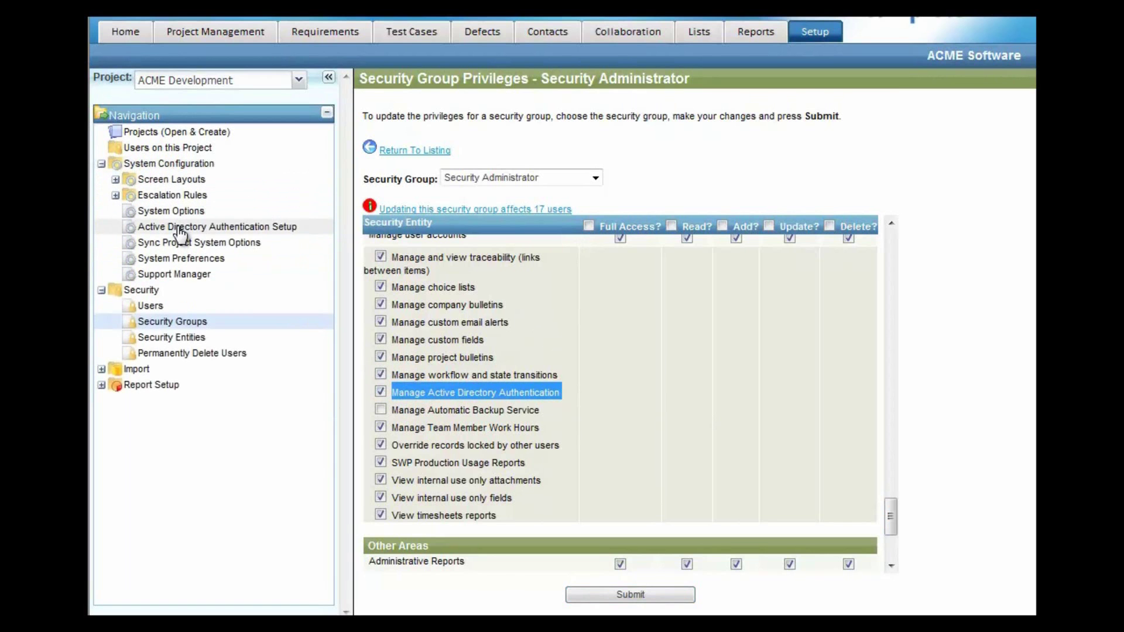
click(182, 227)
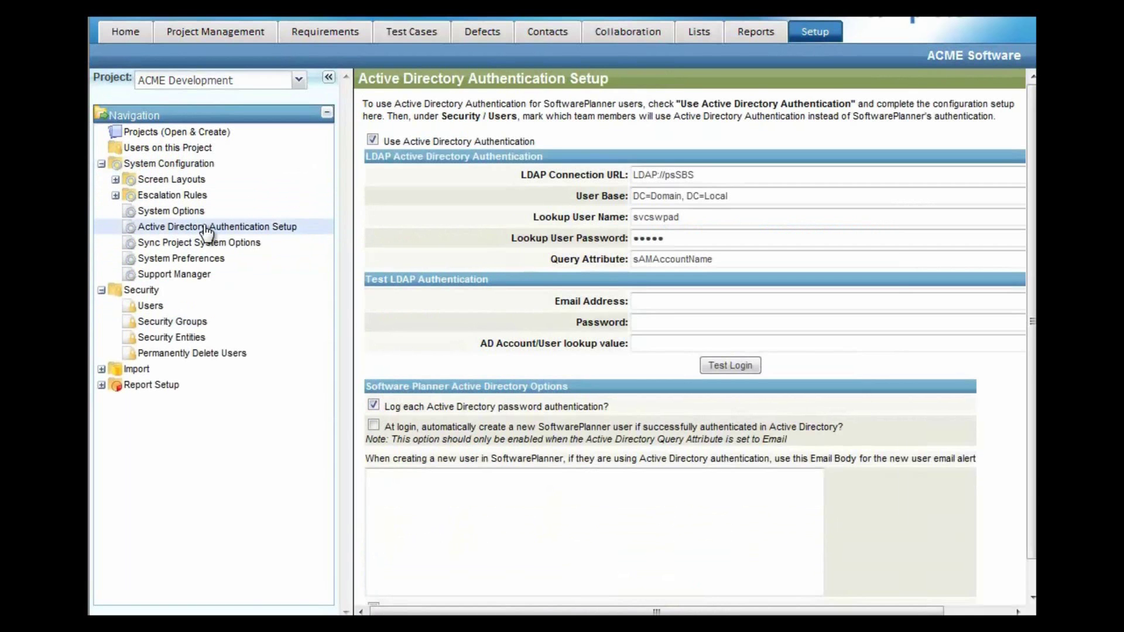
click(694, 174)
drag(698, 174, 617, 174)
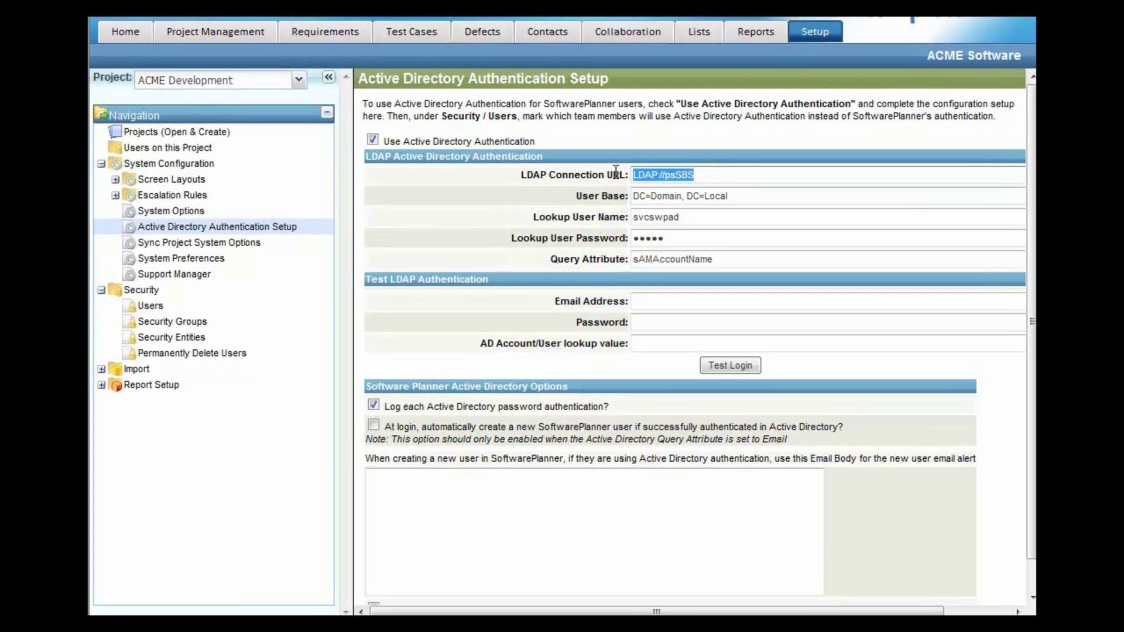
drag(773, 197, 623, 193)
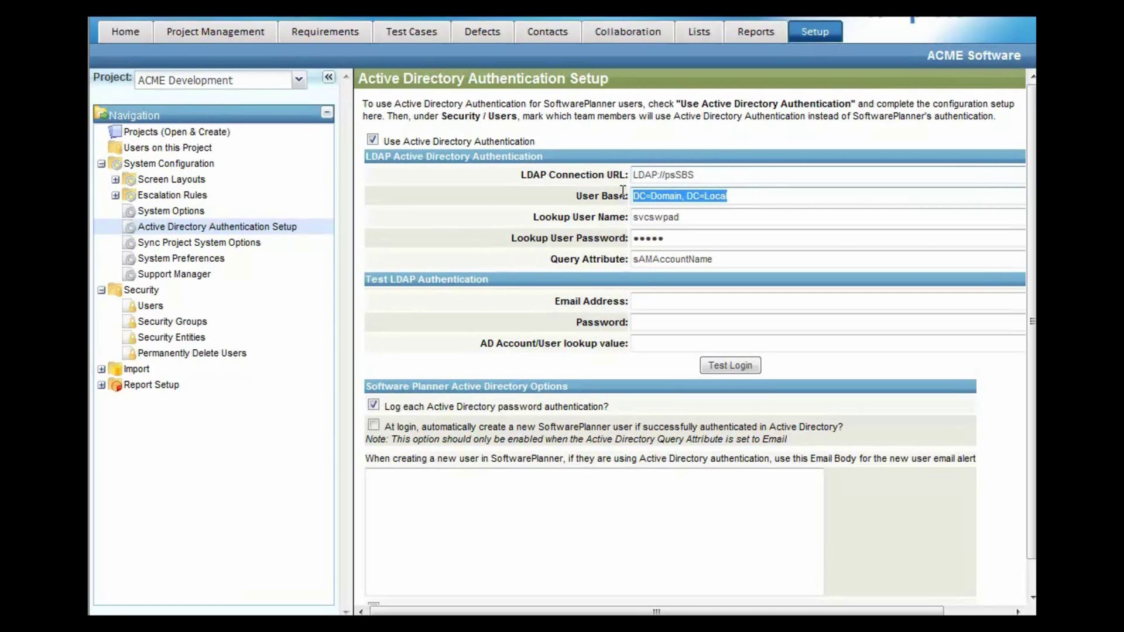
click(576, 249)
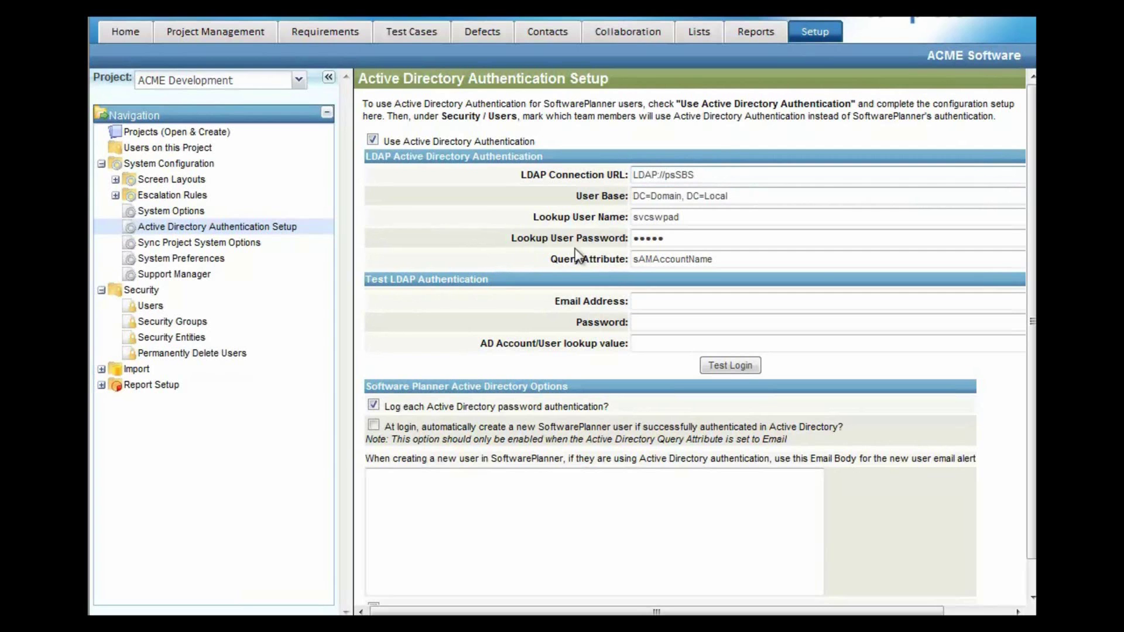
drag(535, 218, 629, 218)
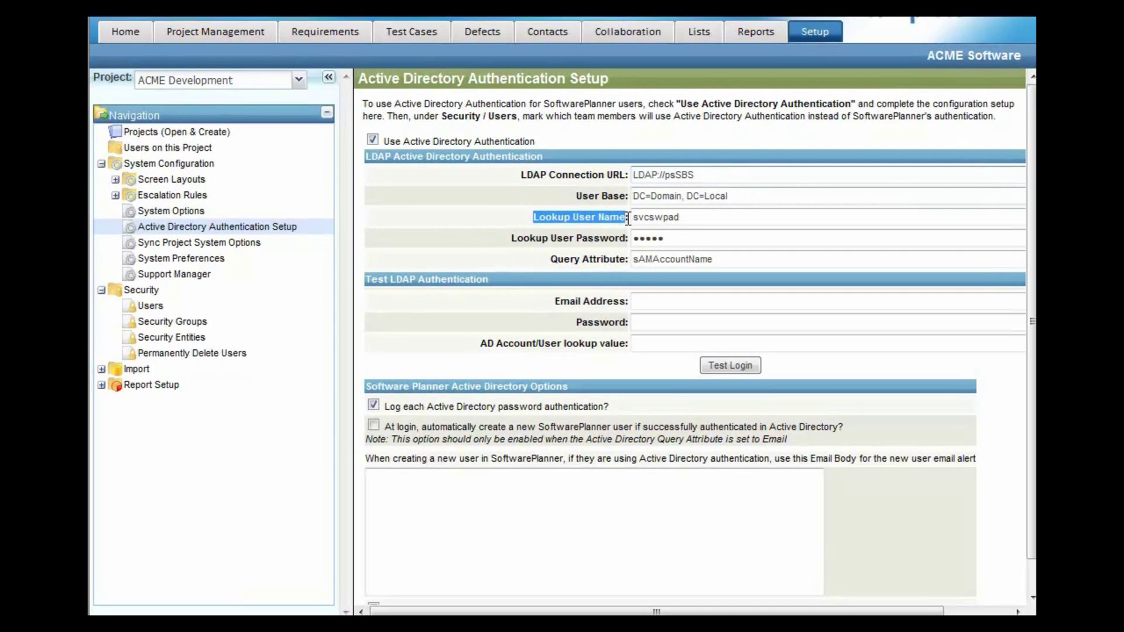
drag(685, 217, 623, 214)
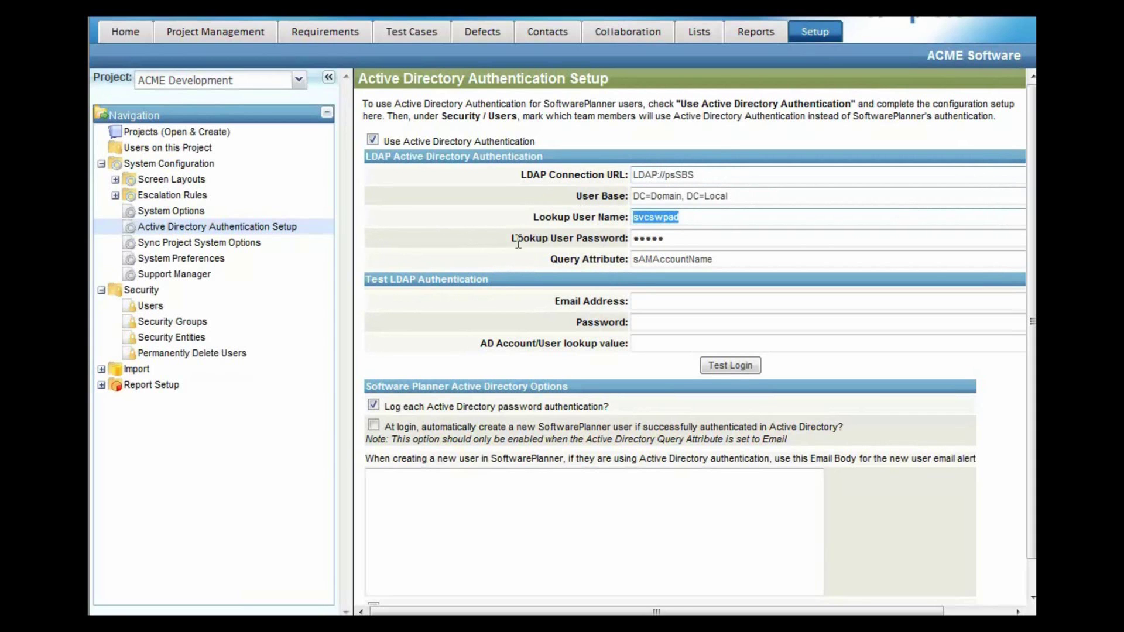
drag(513, 238, 632, 237)
click(666, 263)
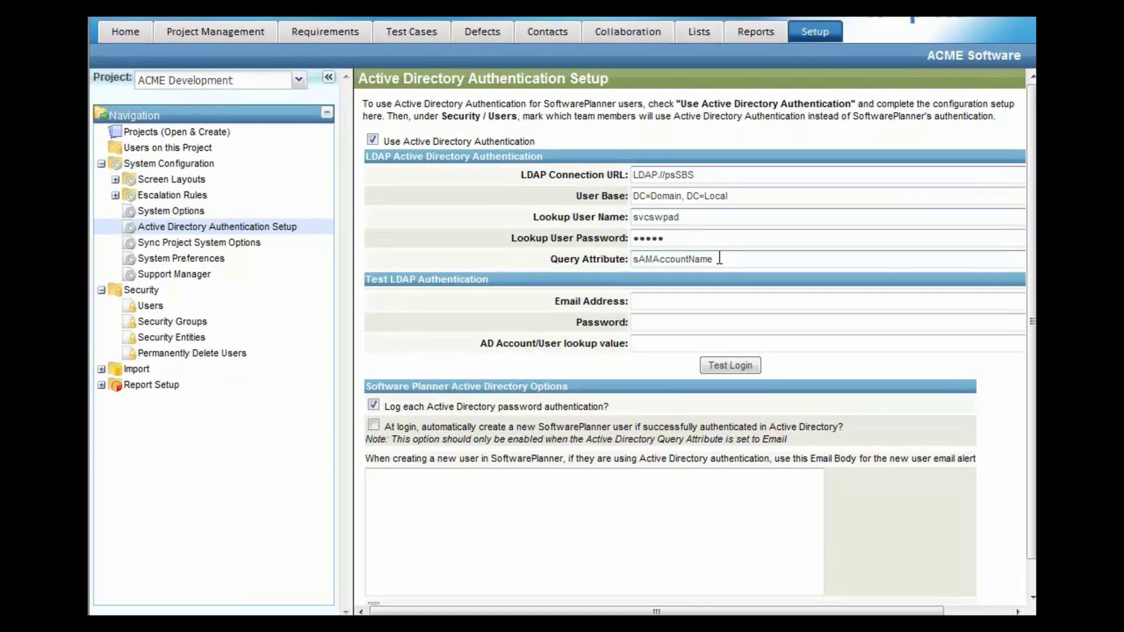
drag(713, 259, 619, 260)
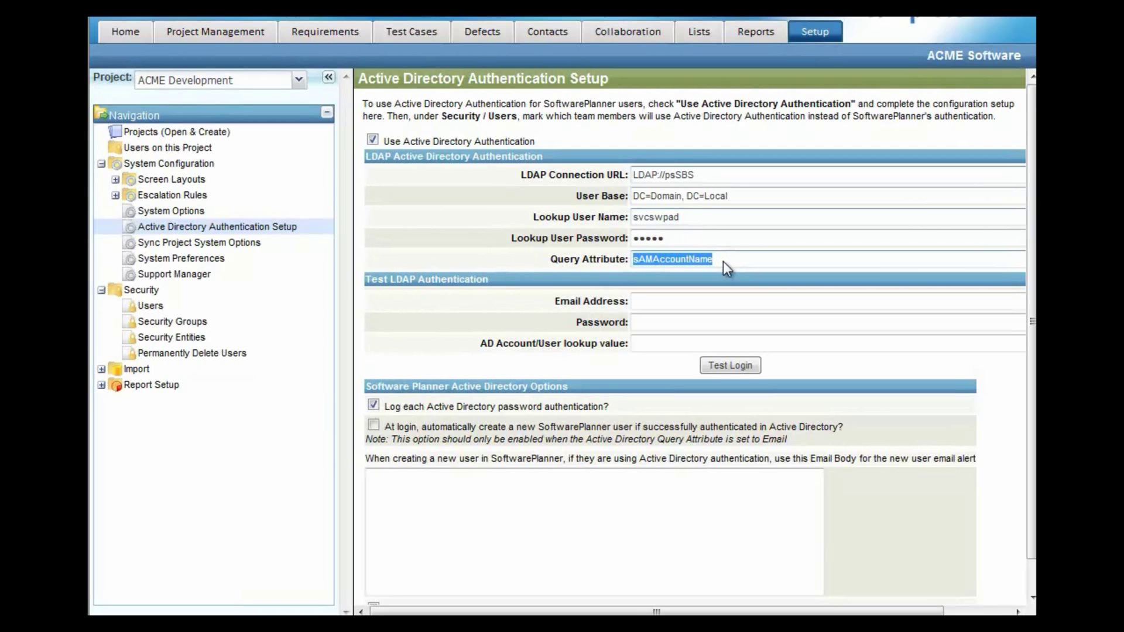
scroll(723, 261, down, 1)
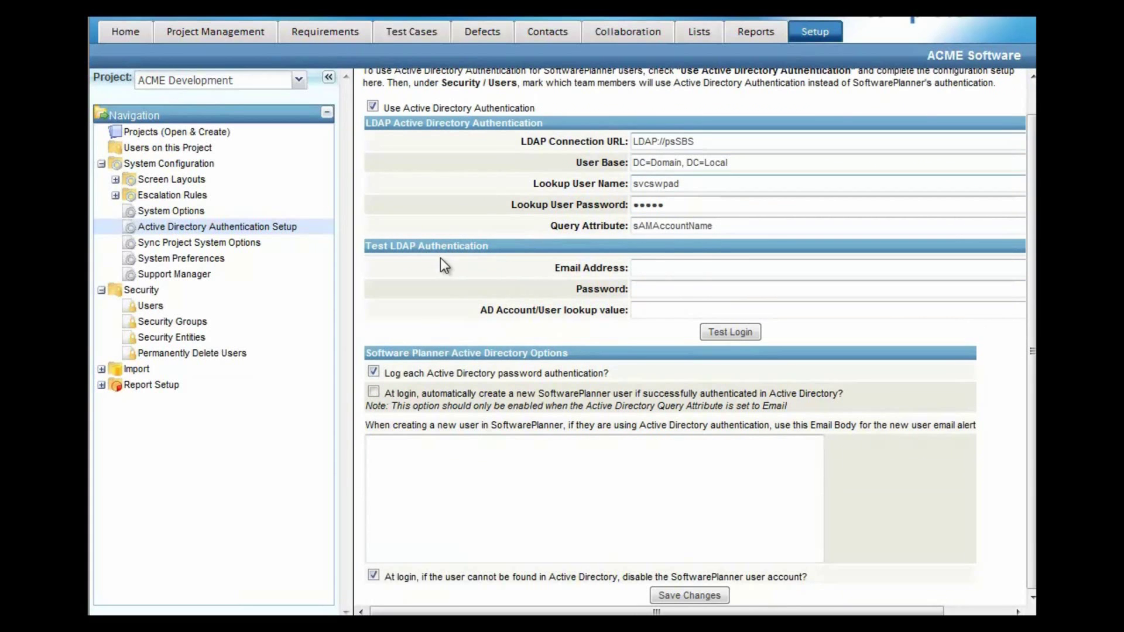
Step: Review the Test LDAP login fields and the password-logging and auto-create-user options
click(654, 268)
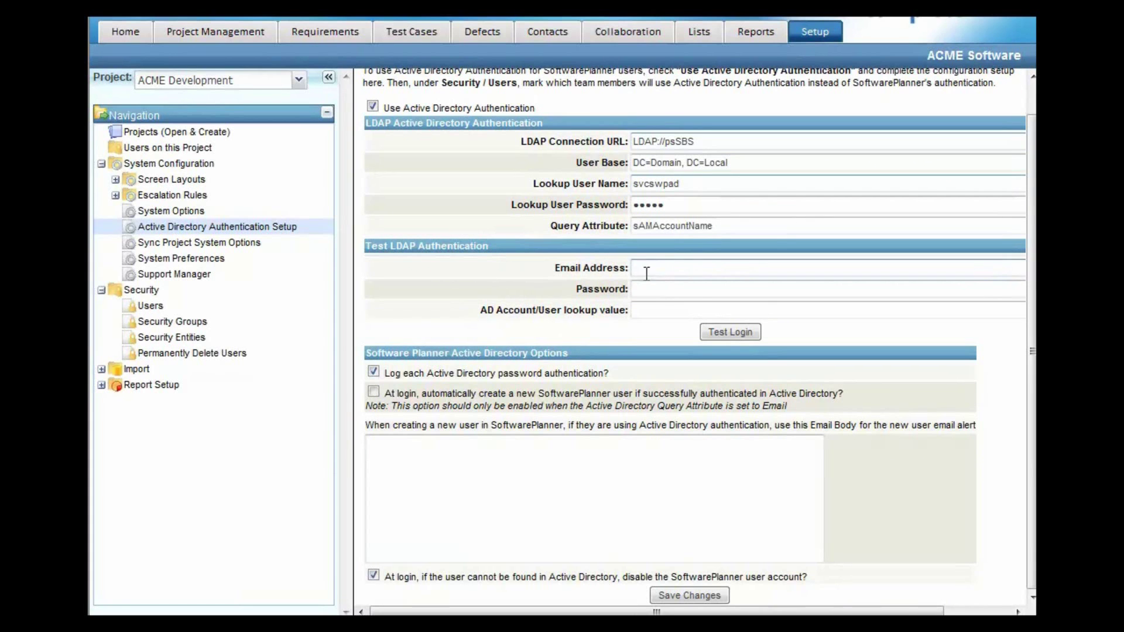
click(667, 290)
click(635, 310)
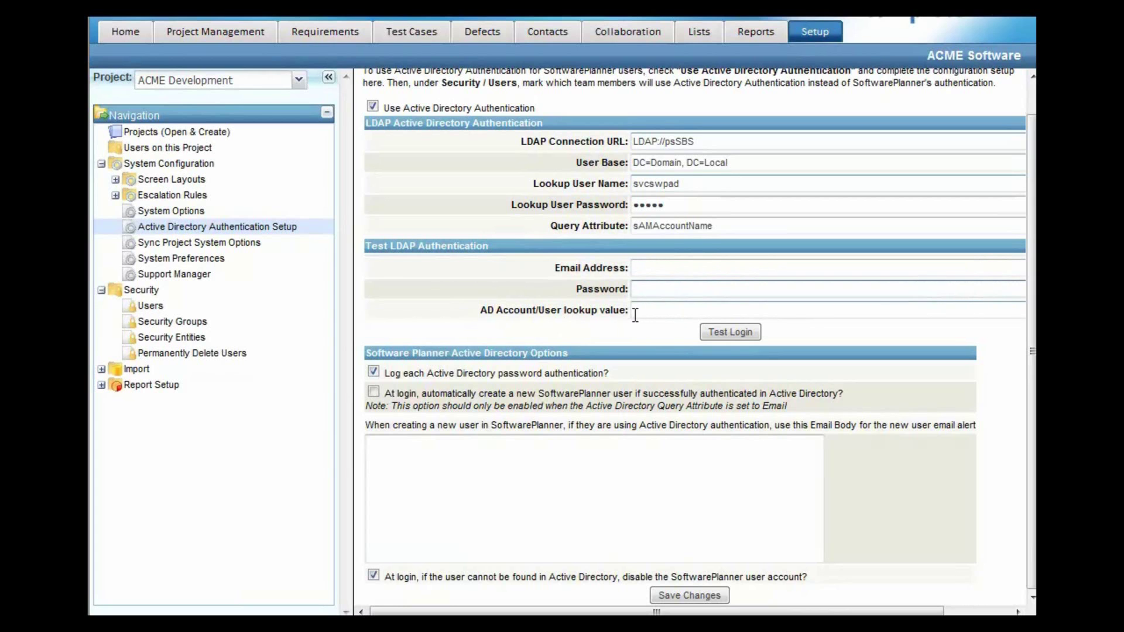
click(635, 311)
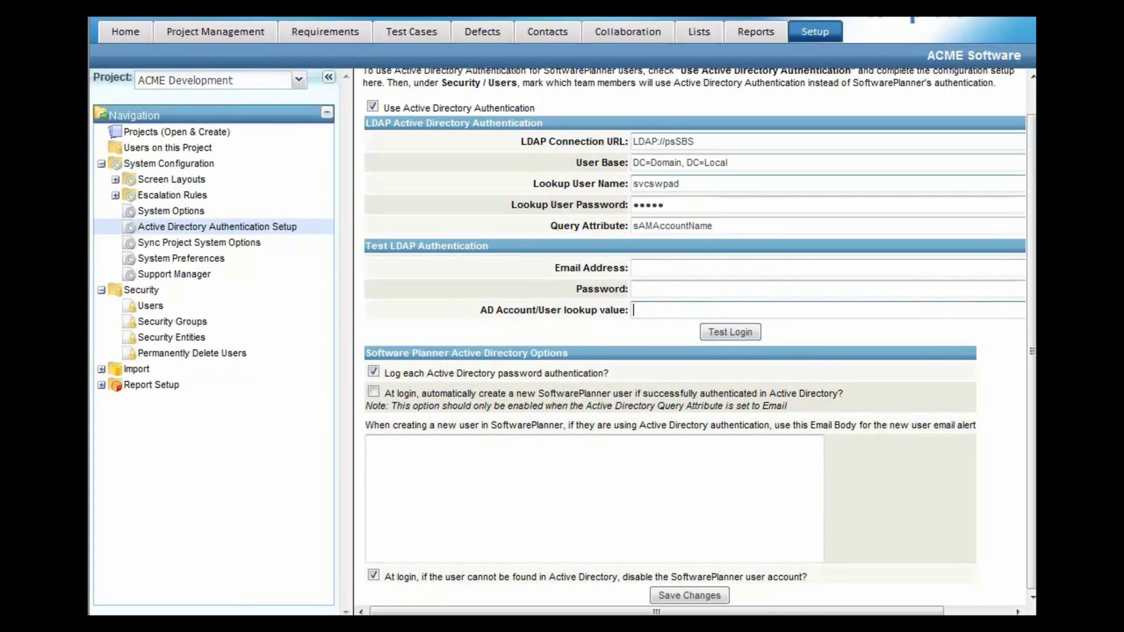
click(932, 558)
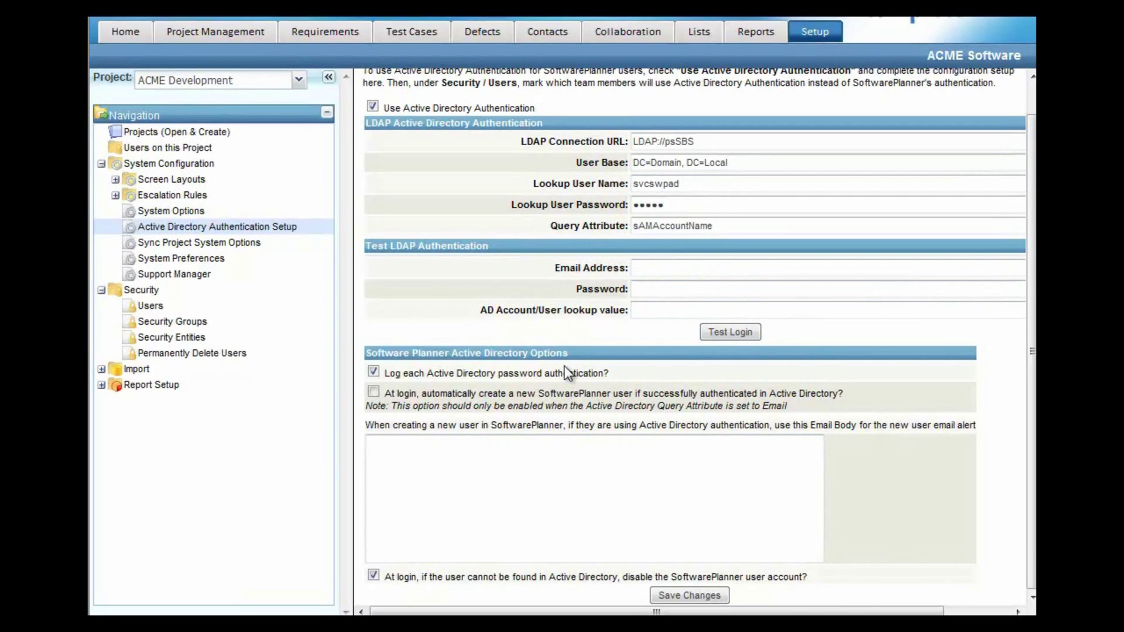
drag(385, 373, 613, 375)
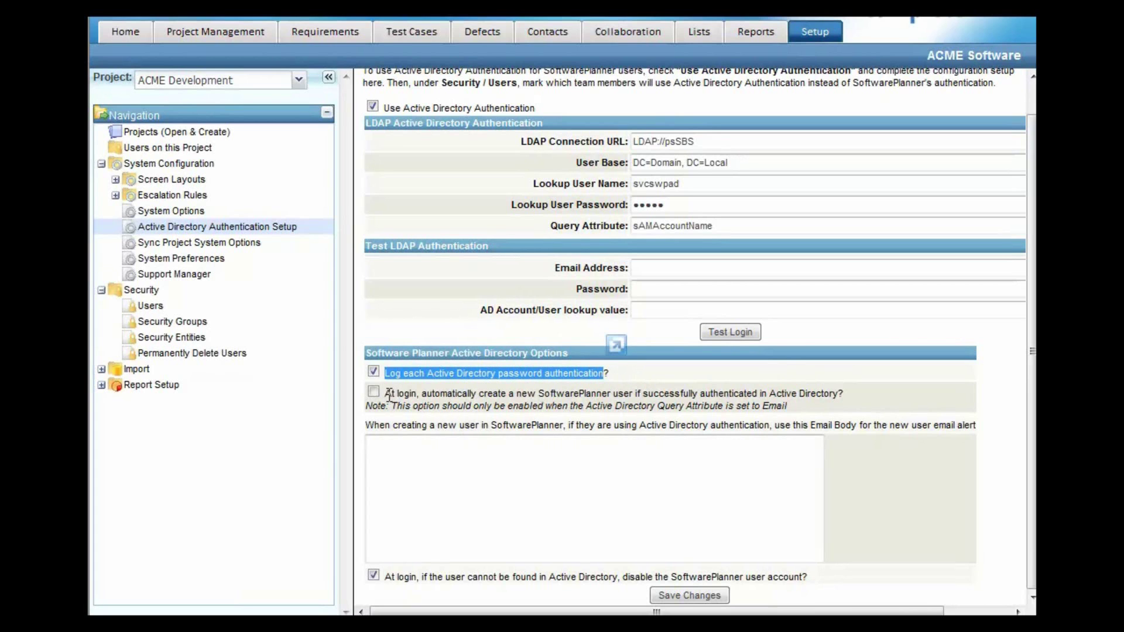
drag(384, 393, 854, 398)
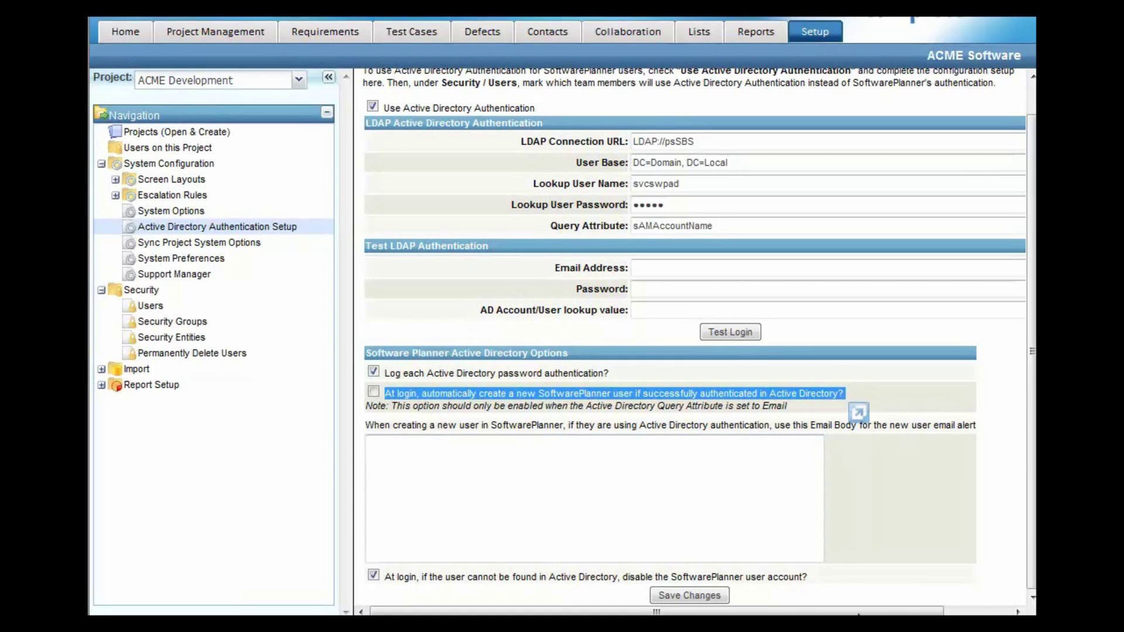
Step: Enable automatic user creation at login, keeping All Projects and Accounting Department as defaults
click(373, 392)
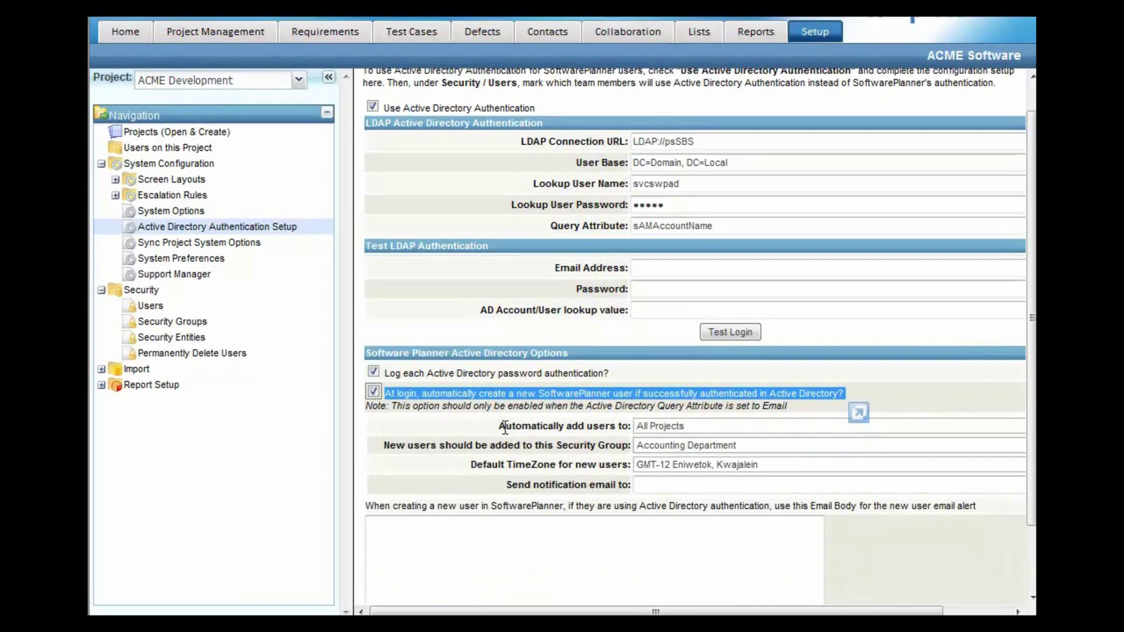
drag(501, 426, 629, 426)
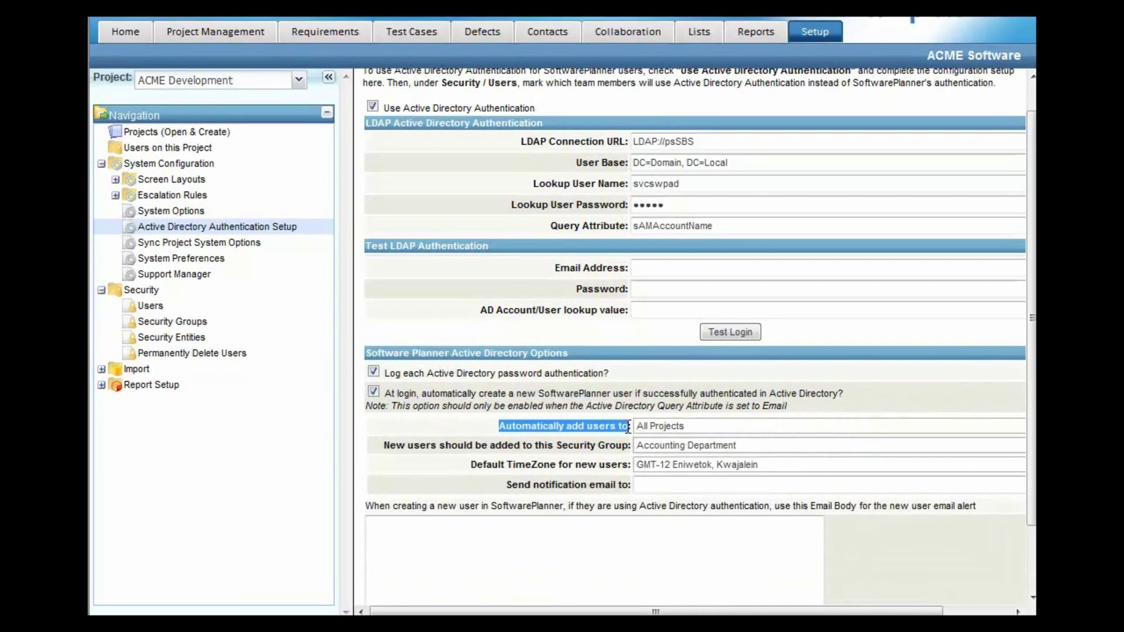
click(668, 426)
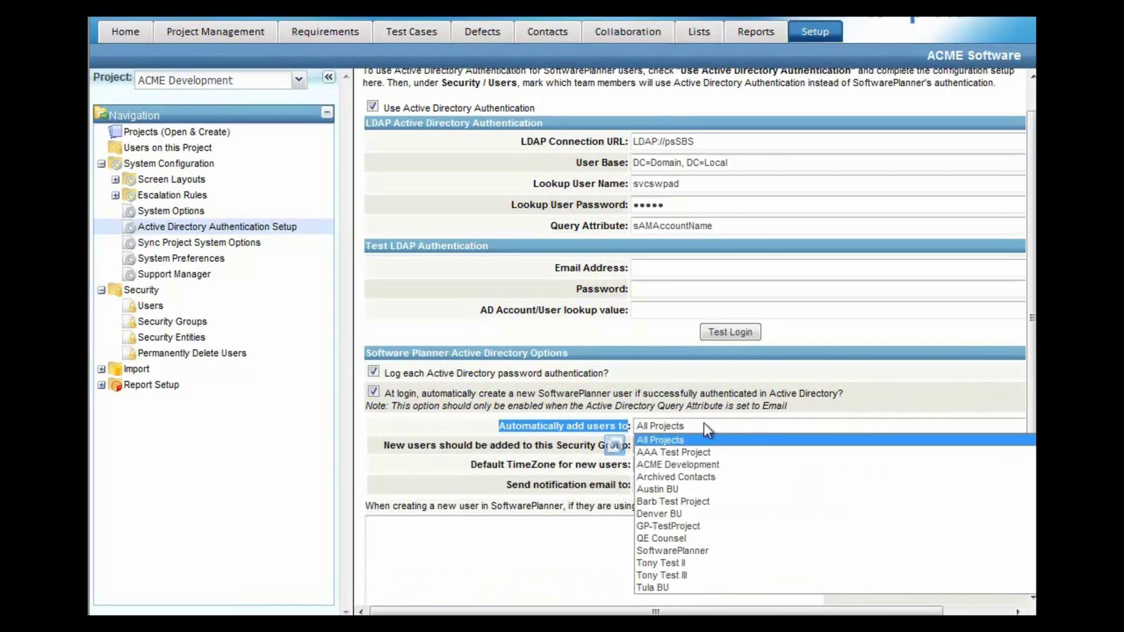
click(506, 429)
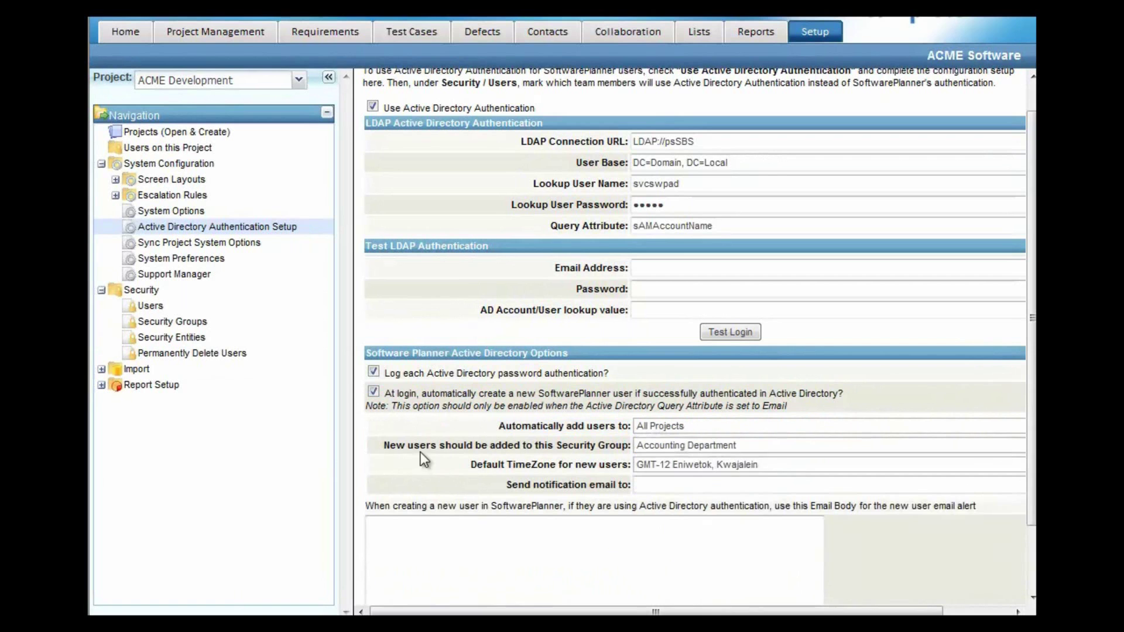
click(773, 445)
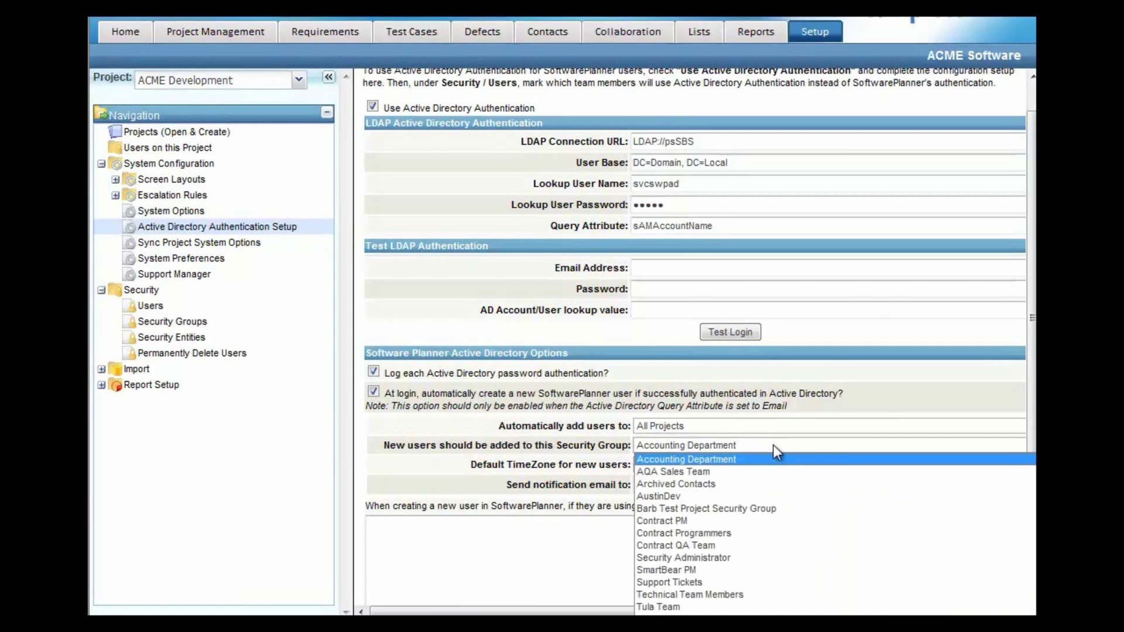
click(552, 460)
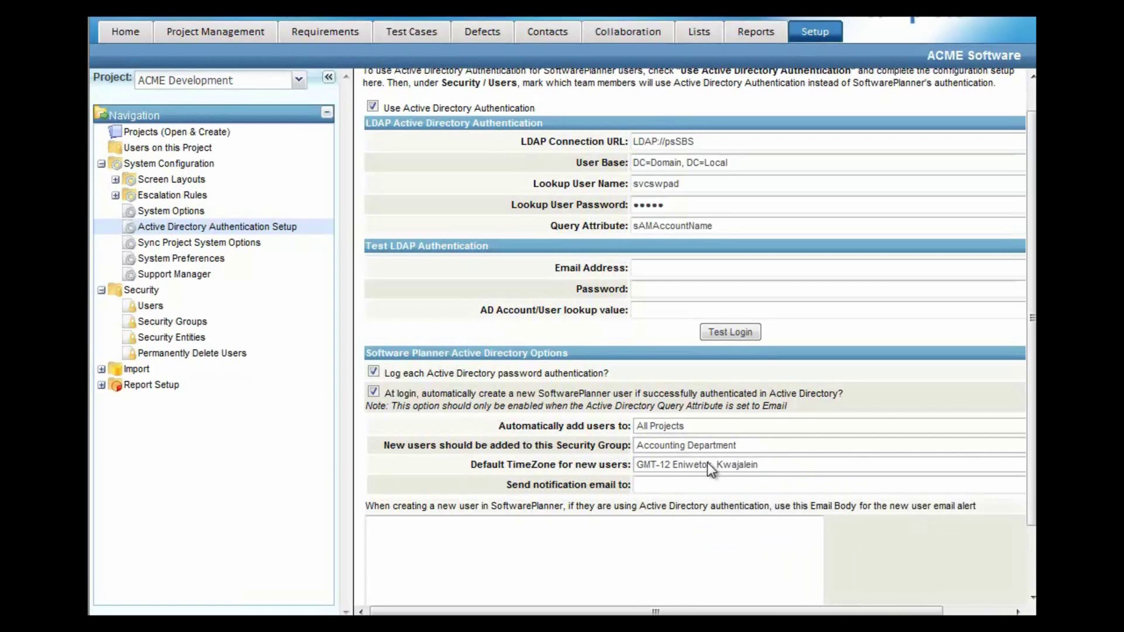
click(744, 465)
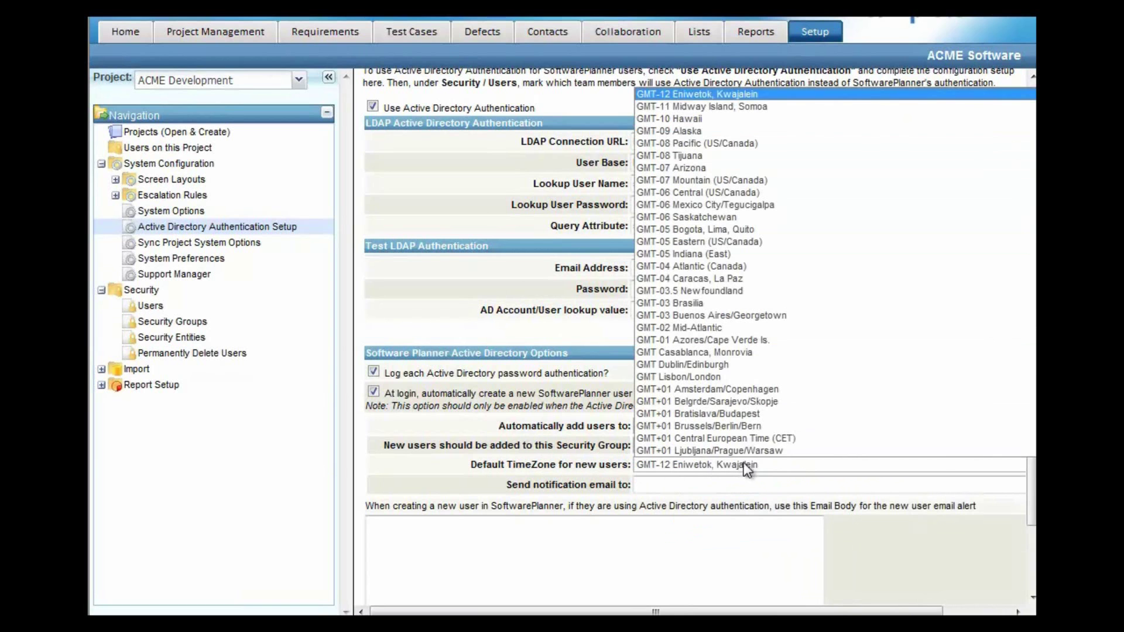
click(761, 242)
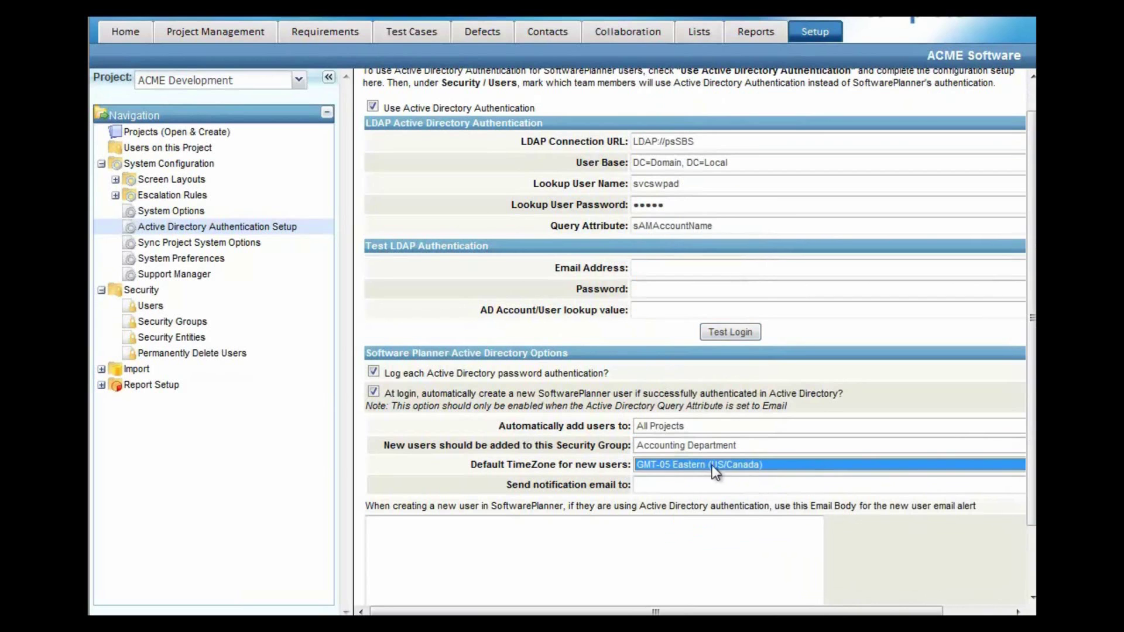
click(656, 484)
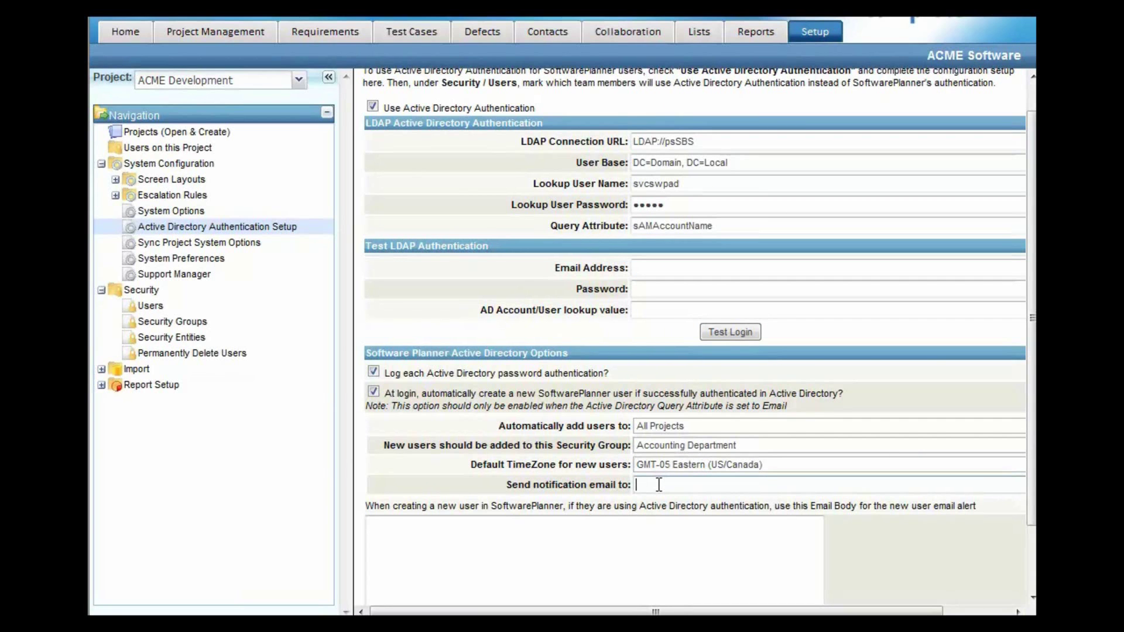
text(support@)
text(mycompany.com)
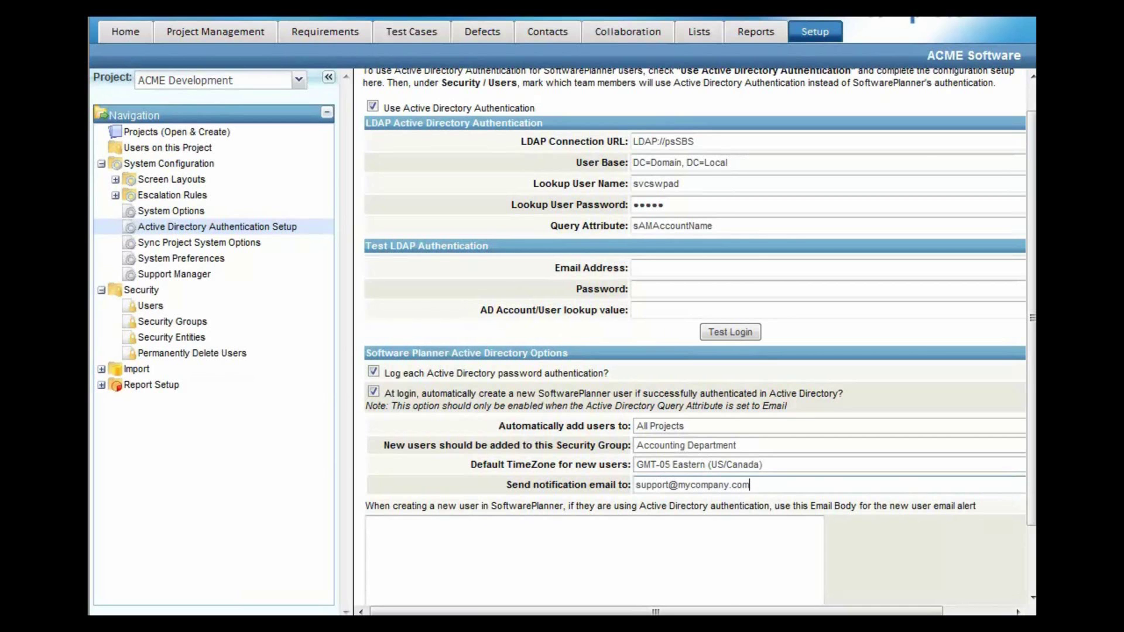
scroll(659, 485, down, 1)
Step: Enter 'A new AD user has been added SoftwarePlanner!' as the email body, correcting the typo
click(617, 496)
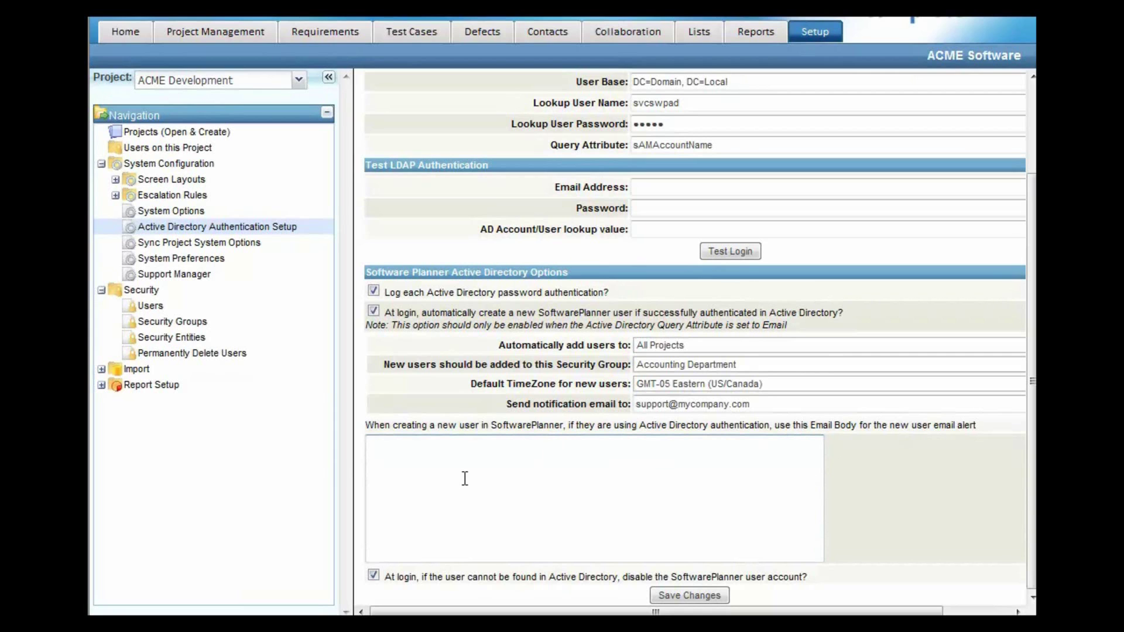
text(A new AD)
text( user has been)
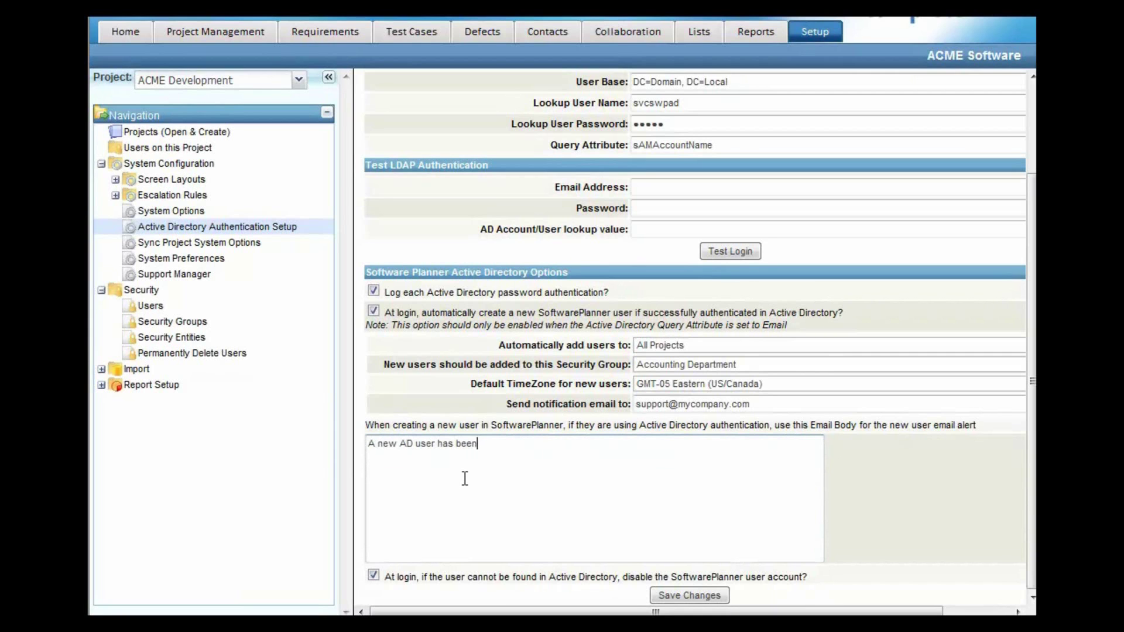
text( added SoftwarPlan)
key(BackSpace)
key(BackSpace)
key(BackSpace)
text(ePlanner!)
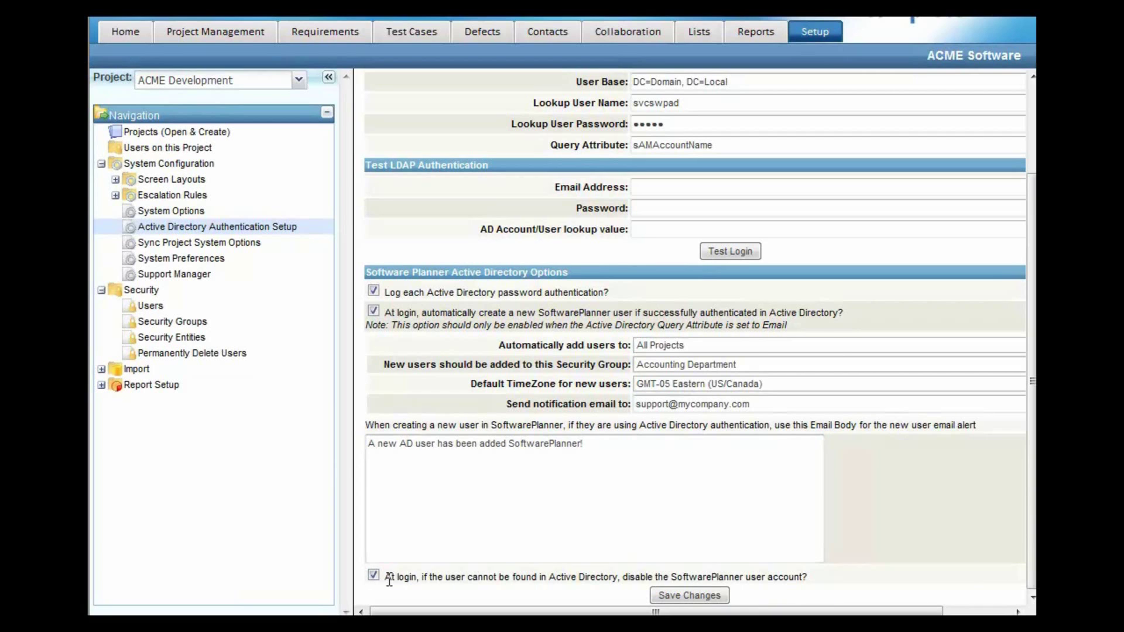
Step: Save the changes on the Active Directory Authentication Setup page
drag(385, 577, 809, 577)
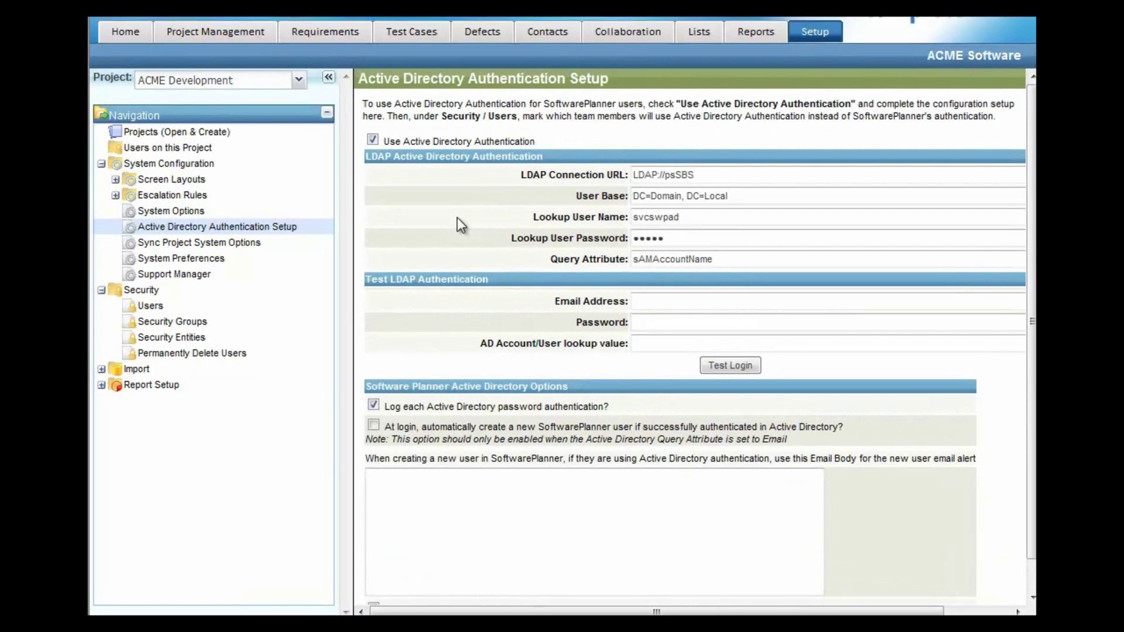
Step: From the Users list, add a new user and tick Active Directory User?
click(150, 306)
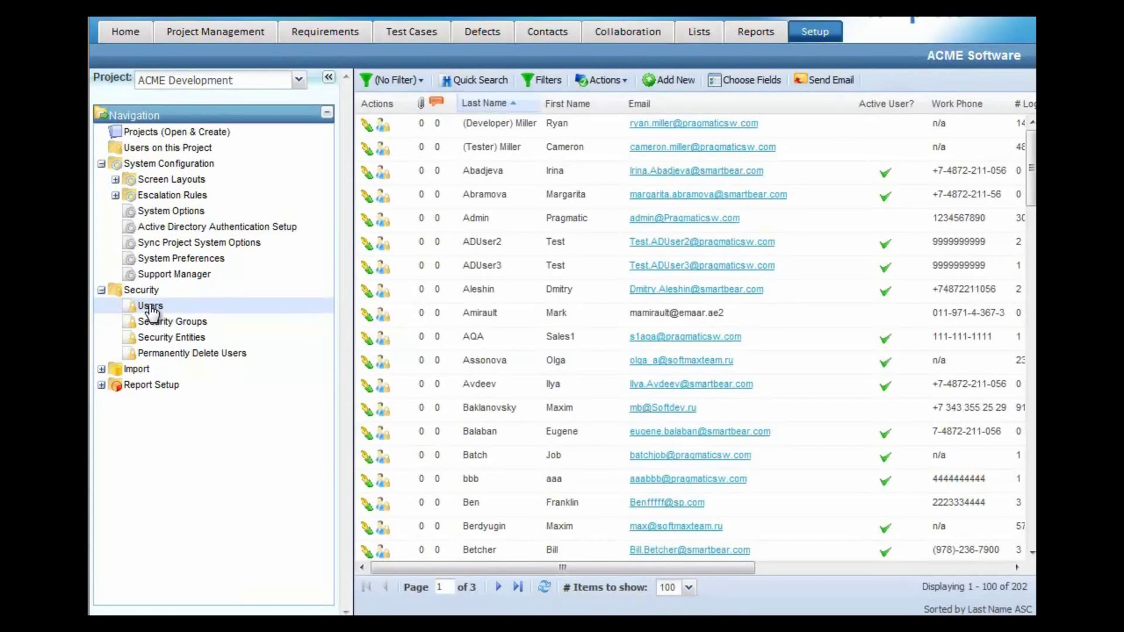
click(677, 80)
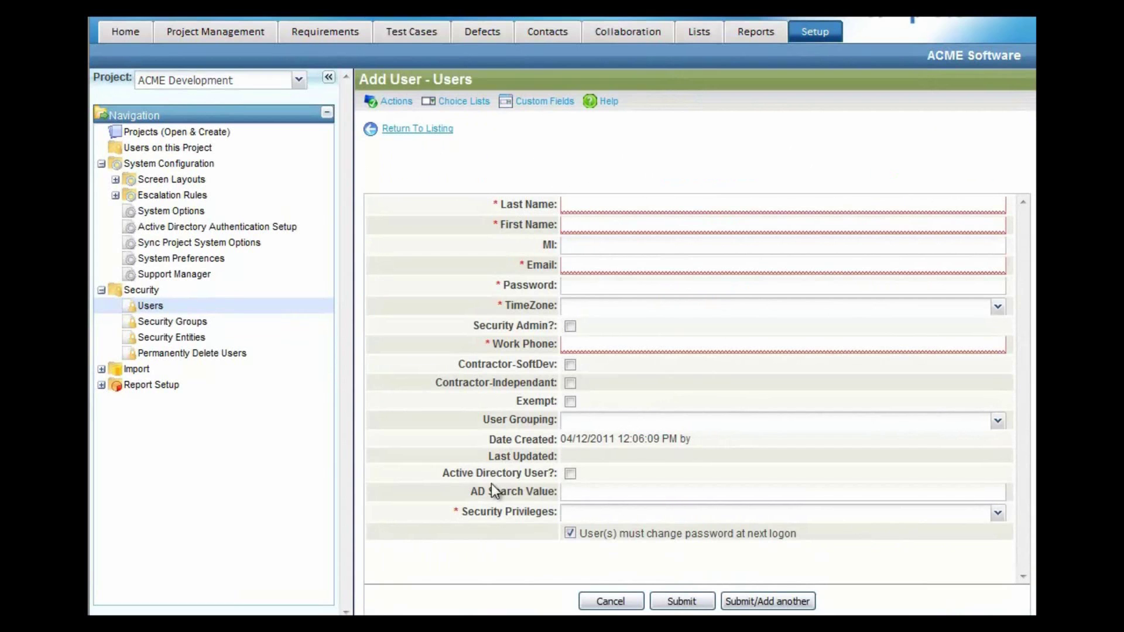
drag(444, 473, 551, 472)
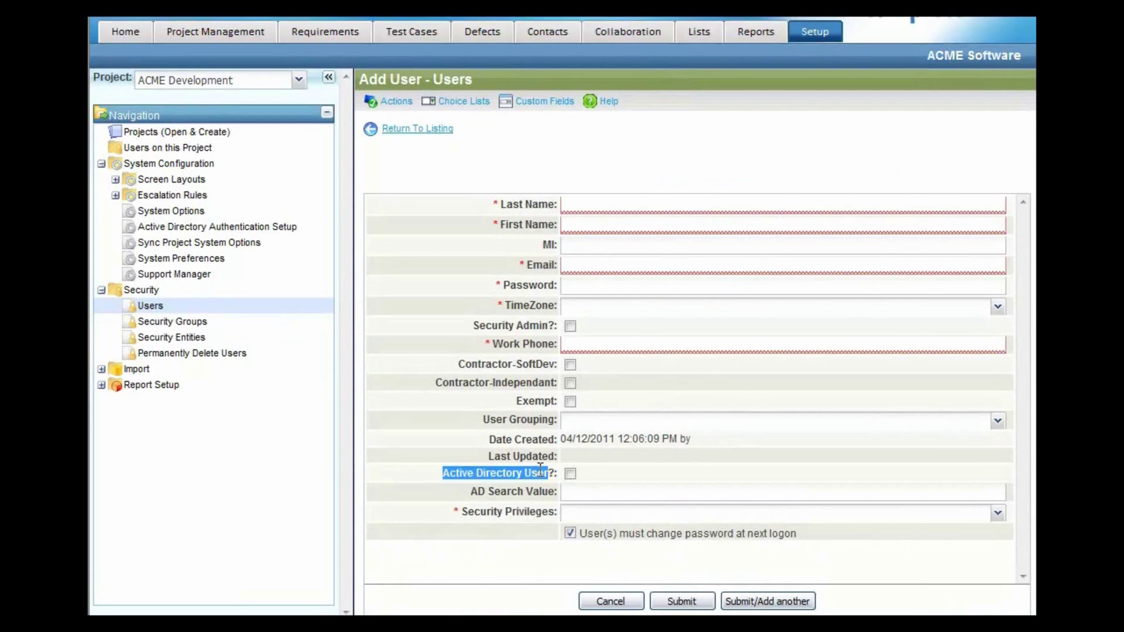
click(571, 474)
click(584, 289)
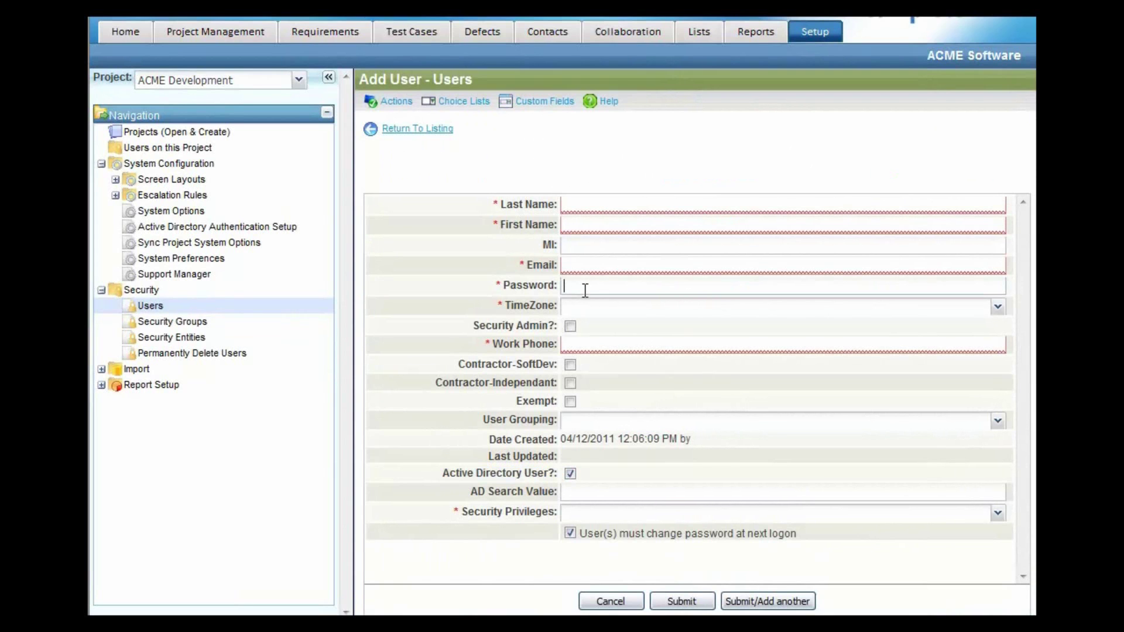
text(password)
drag(443, 475, 554, 488)
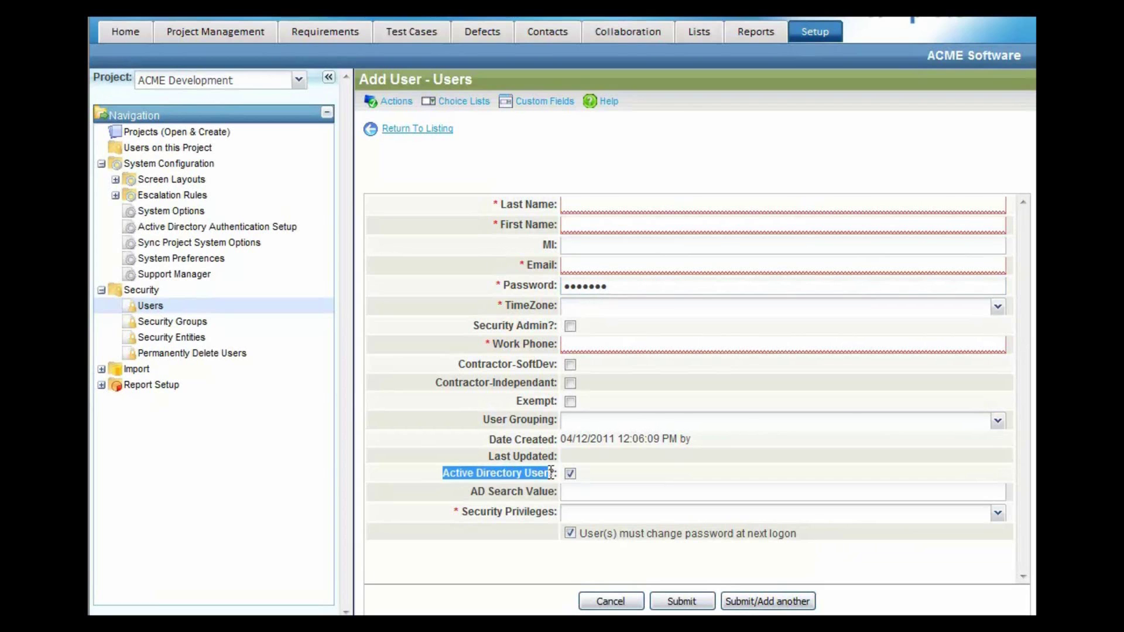
click(579, 490)
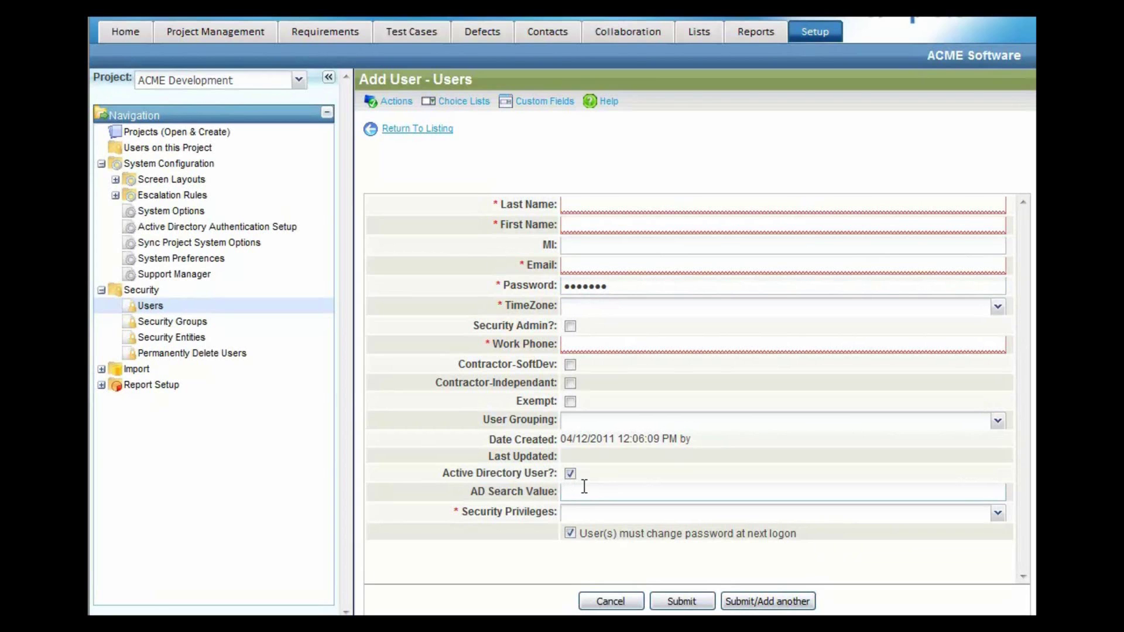
text(Smith)
text(,)
text( Sam)
key(ctrl+a)
text(sam)
text(smith@you)
text(rcompany.coim)
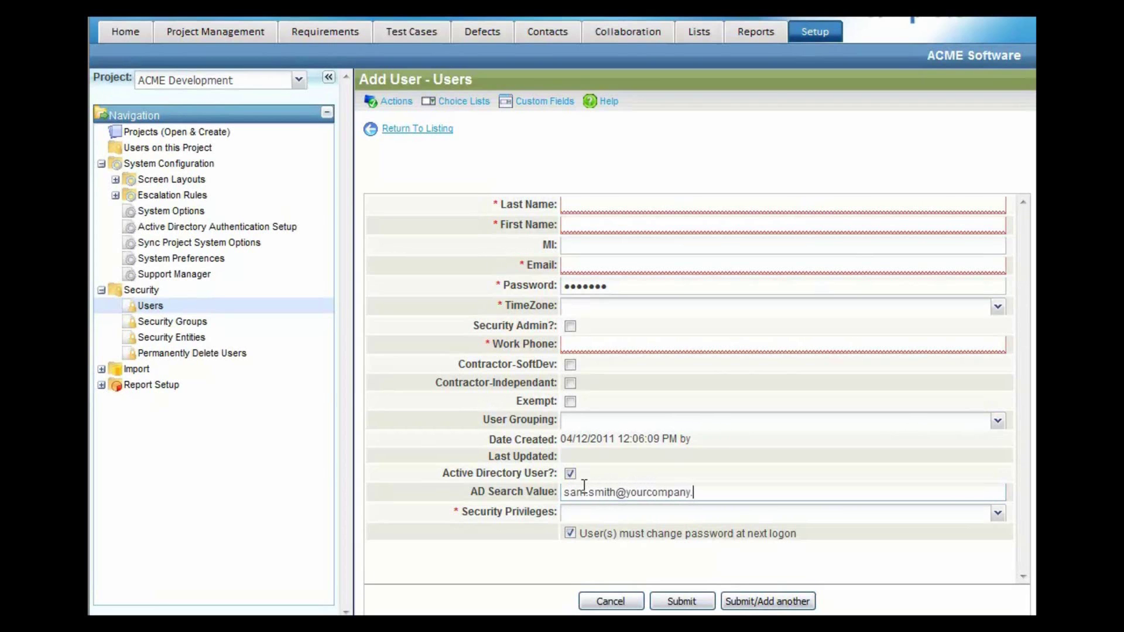
key(BackSpace)
key(BackSpace)
text(m)
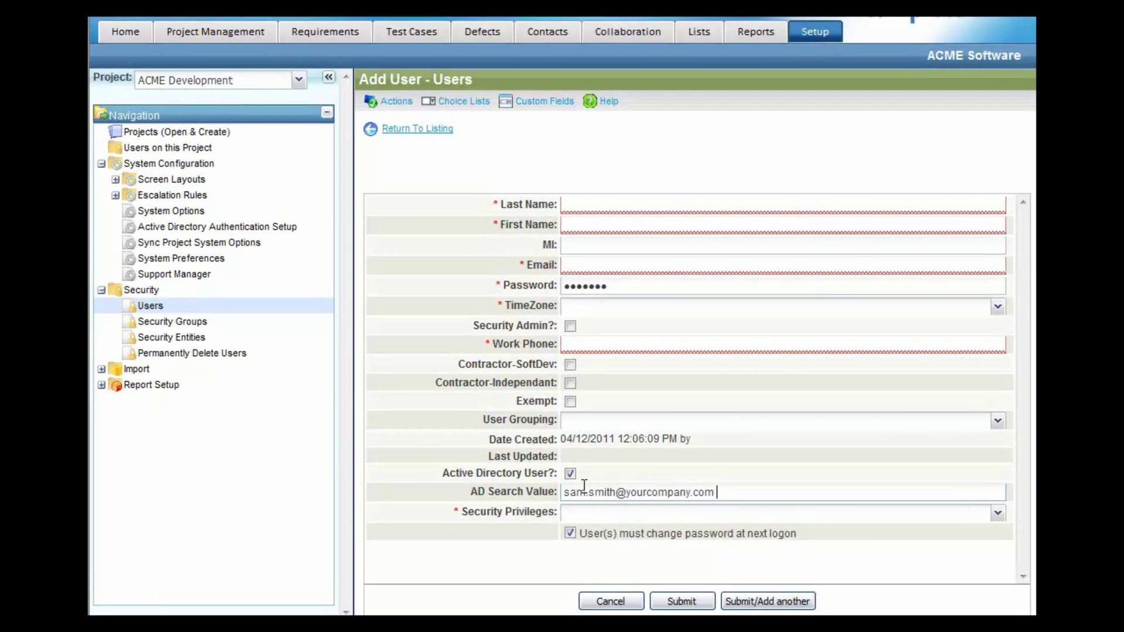